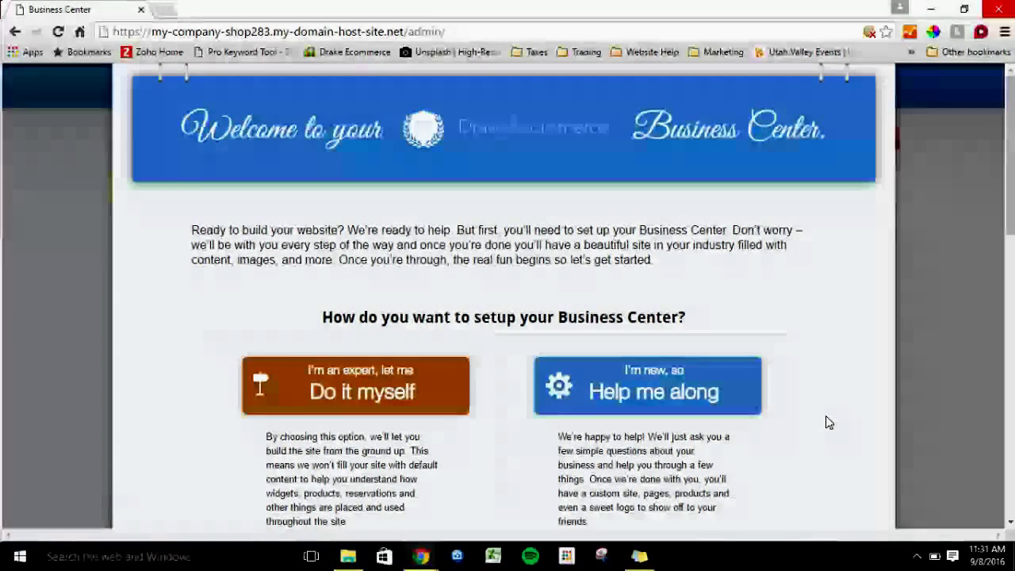
Step: Start the 'Help me along' guided setup and check the Last Name entry
{"action": "mouse_move", "coordinate": [1008, 208]}
{"action": "left_mouse_down"}
{"action": "mouse_move", "coordinate": [1009, 253]}
{"action": "mouse_move", "coordinate": [1008, 209]}
{"action": "left_mouse_up"}
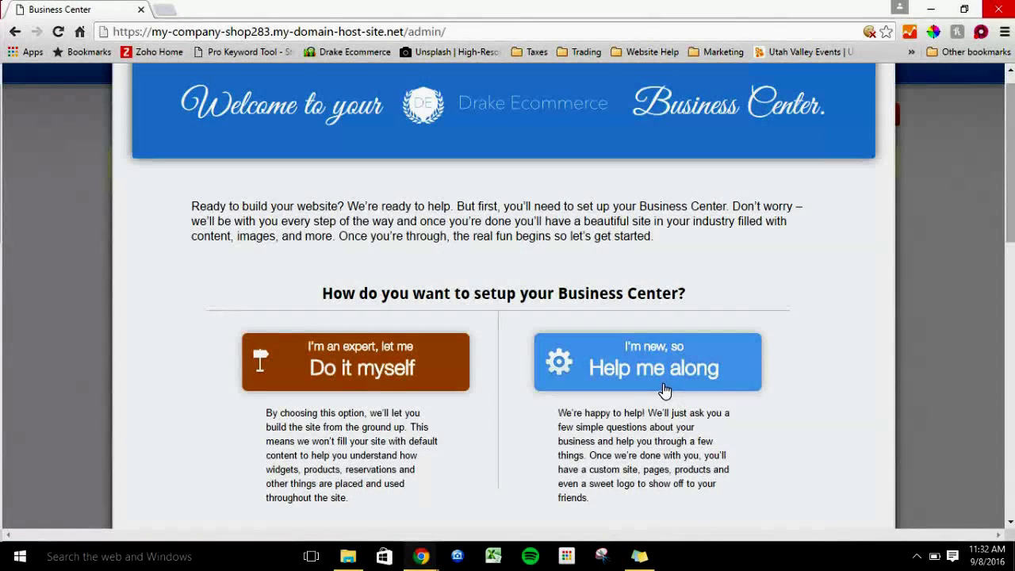
{"action": "left_click", "coordinate": [663, 389]}
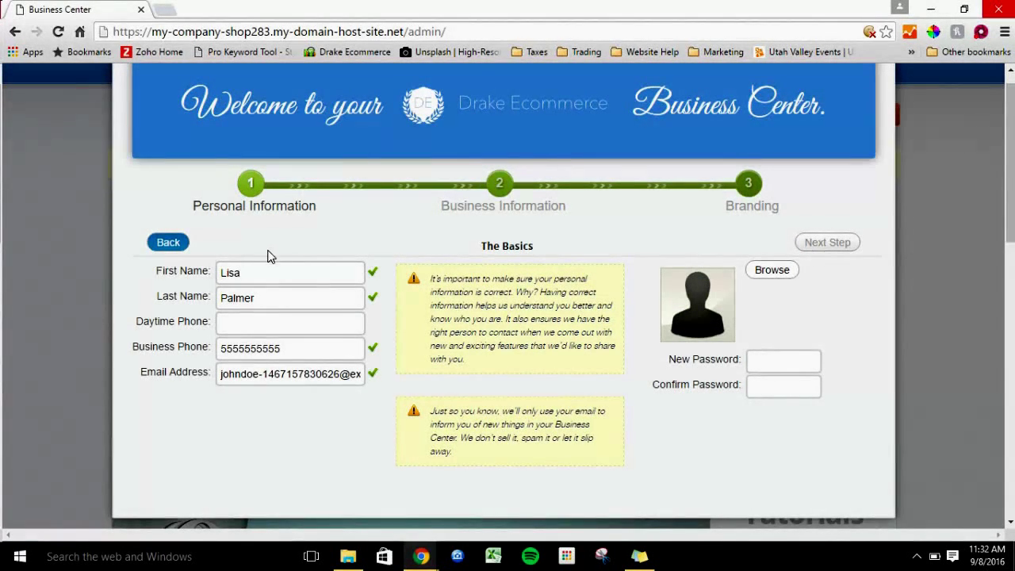
{"action": "left_click", "coordinate": [272, 296]}
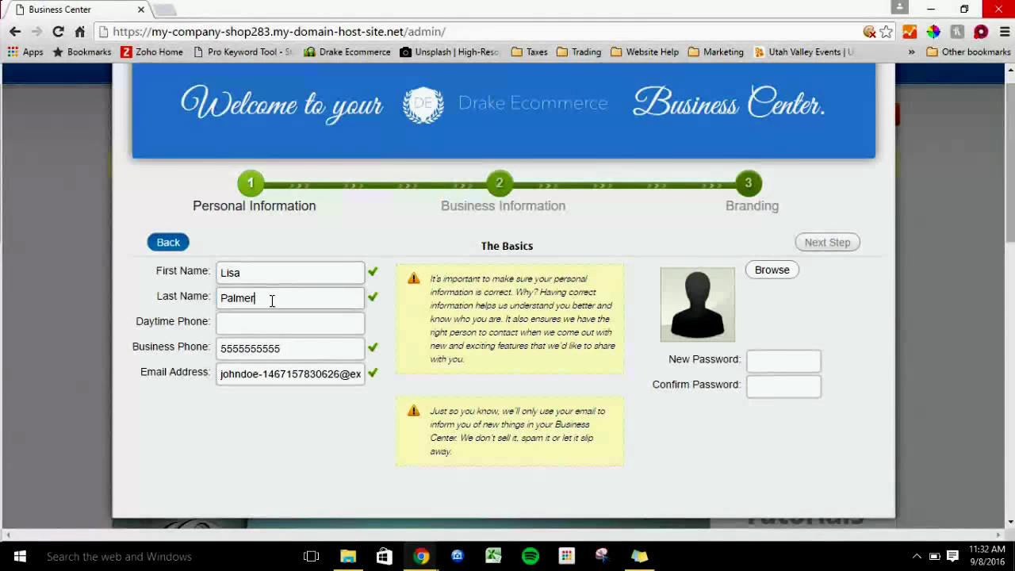
Step: Copy the Business Phone number into the Daytime Phone field
{"action": "double_click", "coordinate": [242, 348]}
{"action": "key", "text": "ctrl+c"}
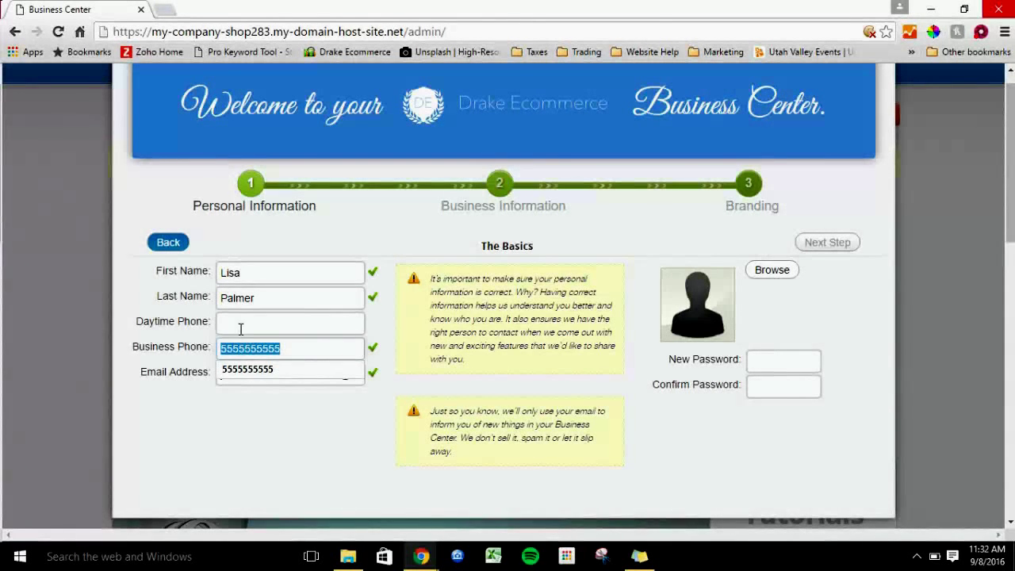
{"action": "left_click", "coordinate": [240, 325]}
{"action": "key", "text": "ctrl+v"}
{"action": "left_click", "coordinate": [222, 402]}
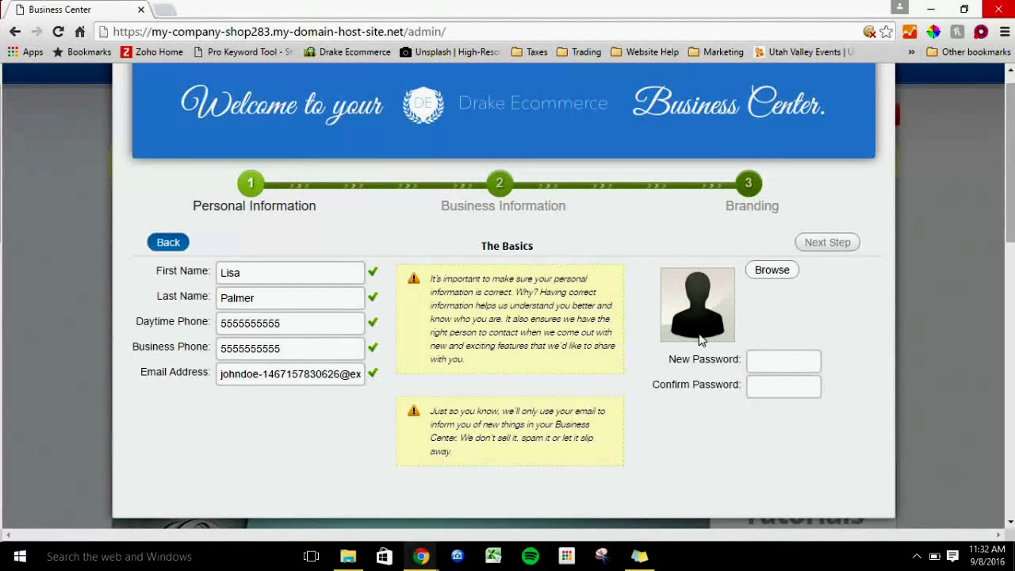
Step: Enter the account password in New Password and Confirm Password, then continue to Social Integration
{"action": "left_click", "coordinate": [757, 362]}
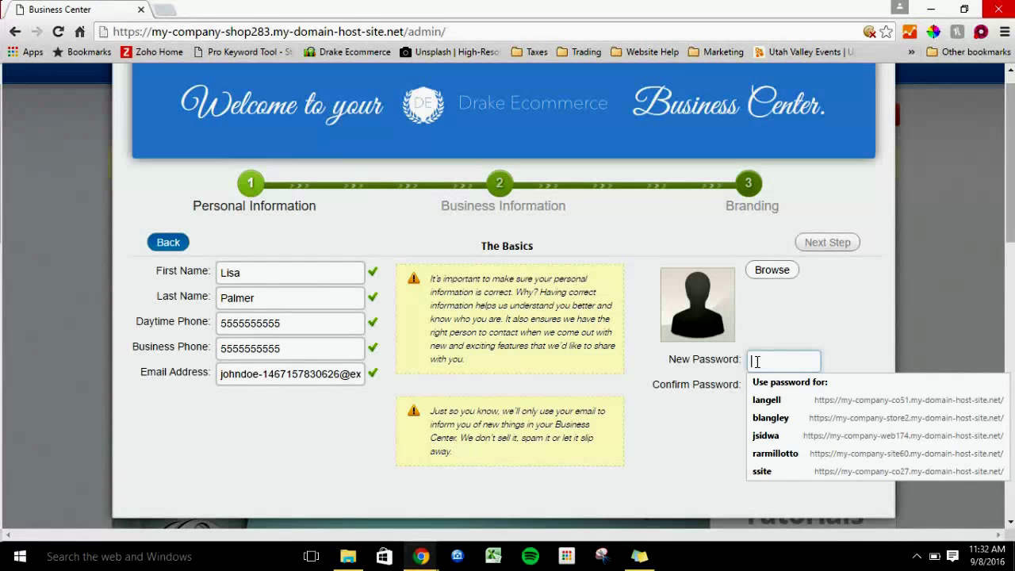
{"action": "left_click", "coordinate": [842, 243]}
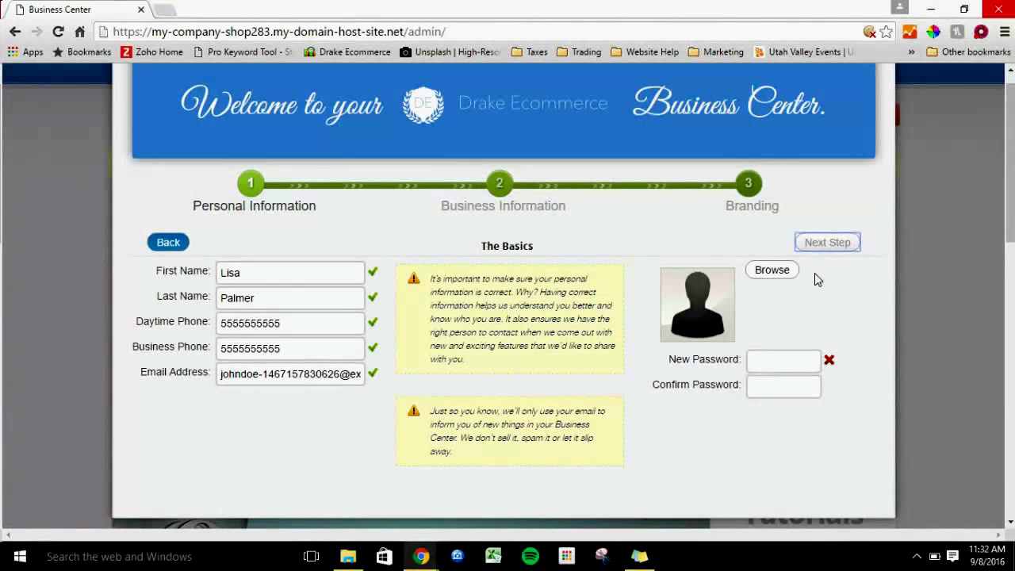
{"action": "left_click", "coordinate": [792, 359]}
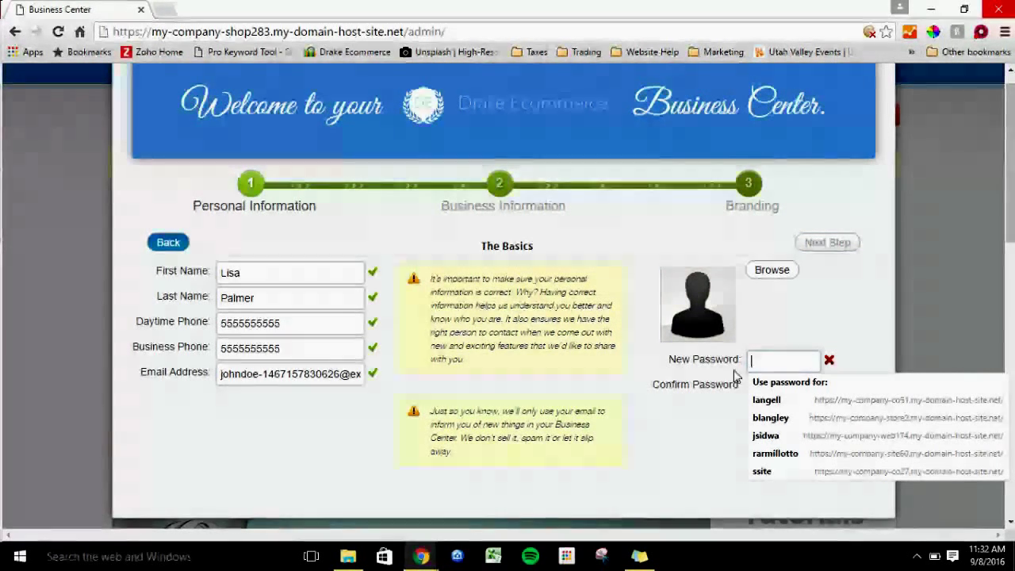
{"action": "type", "text": "••••••••••"}
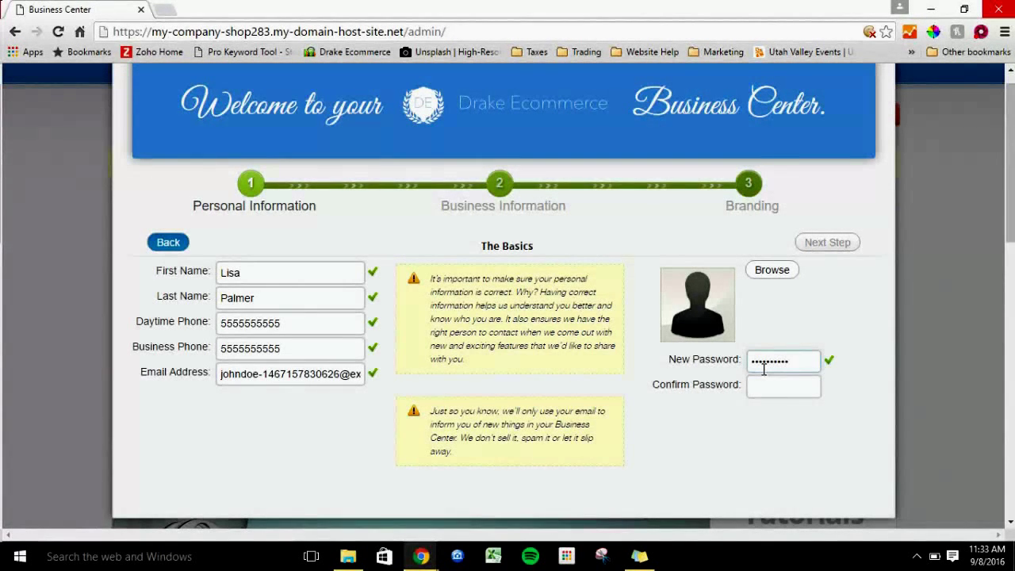
{"action": "key", "text": "Tab"}
{"action": "type", "text": "••••••••••"}
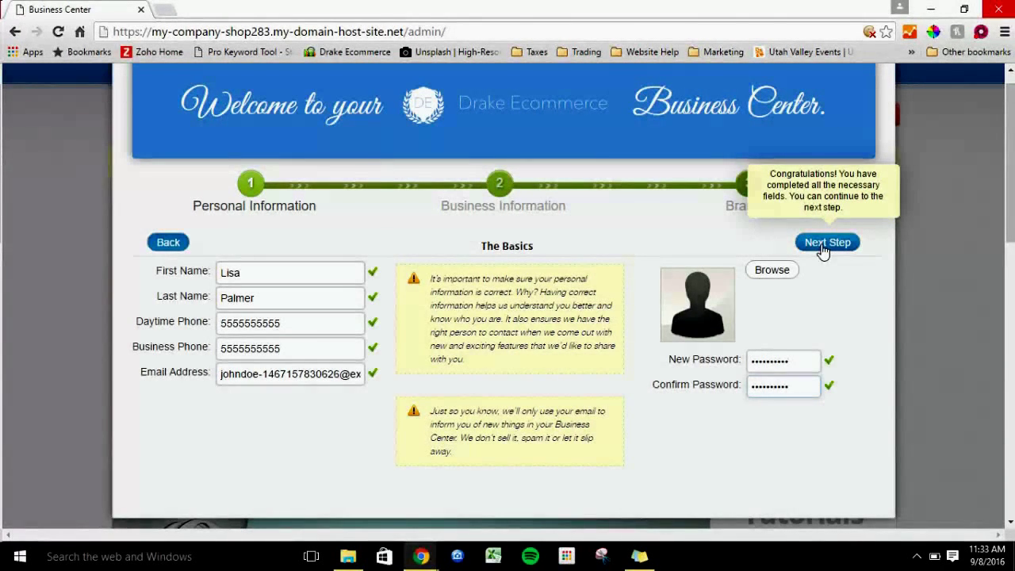
{"action": "left_click", "coordinate": [823, 250]}
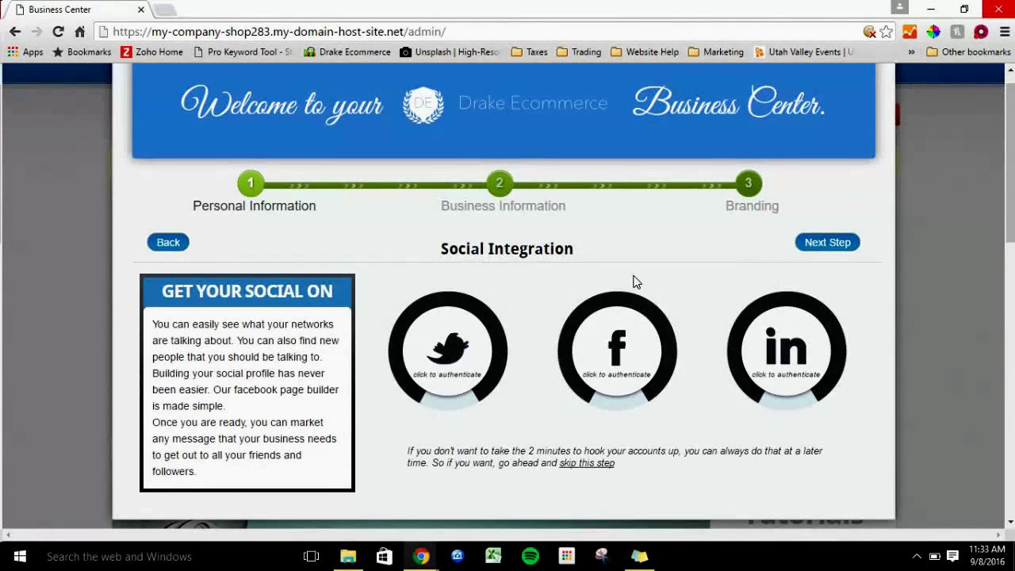
Step: Skip linking Twitter, Facebook and LinkedIn and continue to Business Information
{"action": "left_click", "coordinate": [825, 243]}
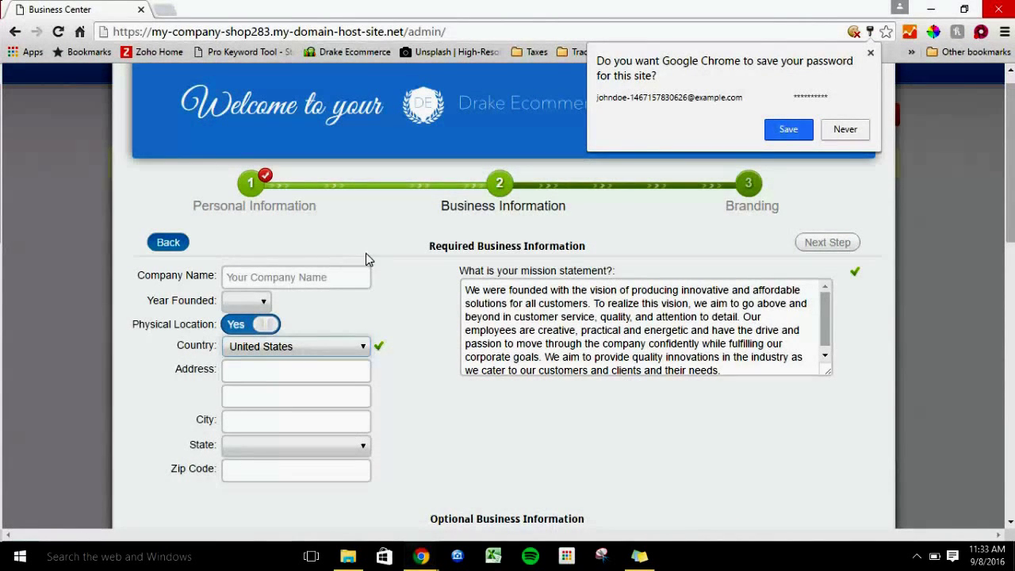
Step: Enter 'Mega Mall' as the Company Name, rejecting the 'Enterprise' autocomplete suggestion
{"action": "left_click", "coordinate": [329, 270]}
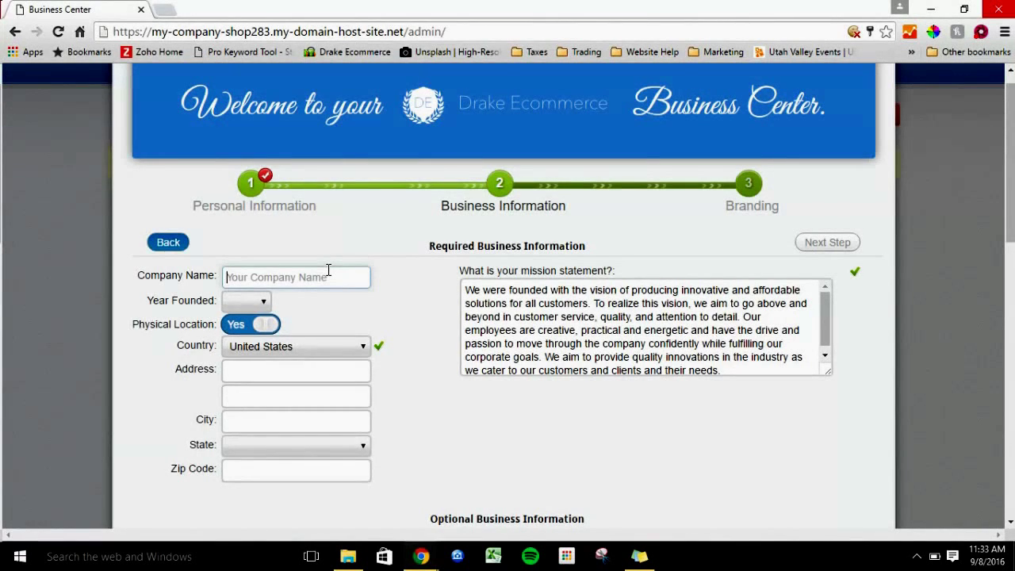
{"action": "type", "text": "Mega "}
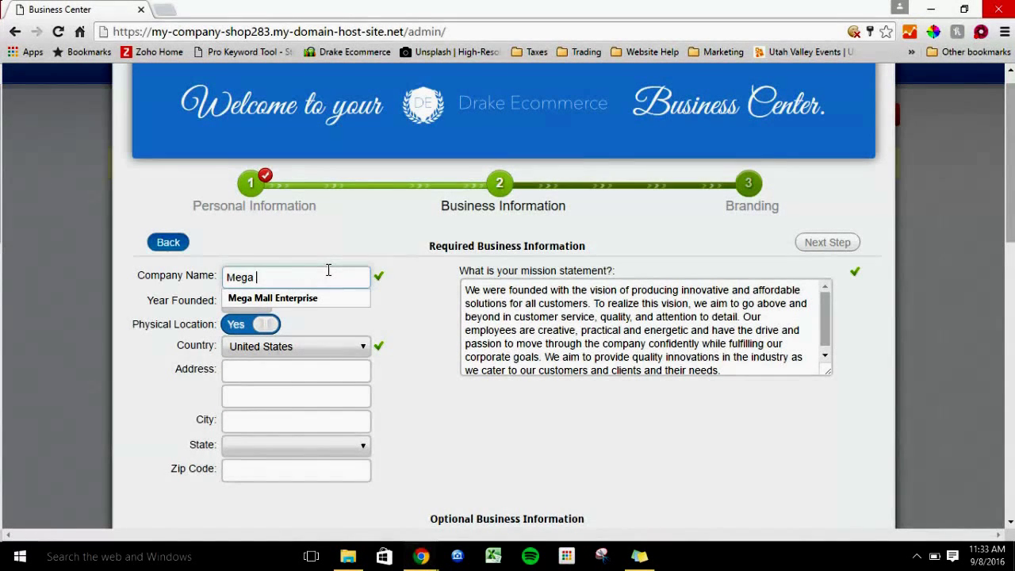
{"action": "type", "text": "Mall"}
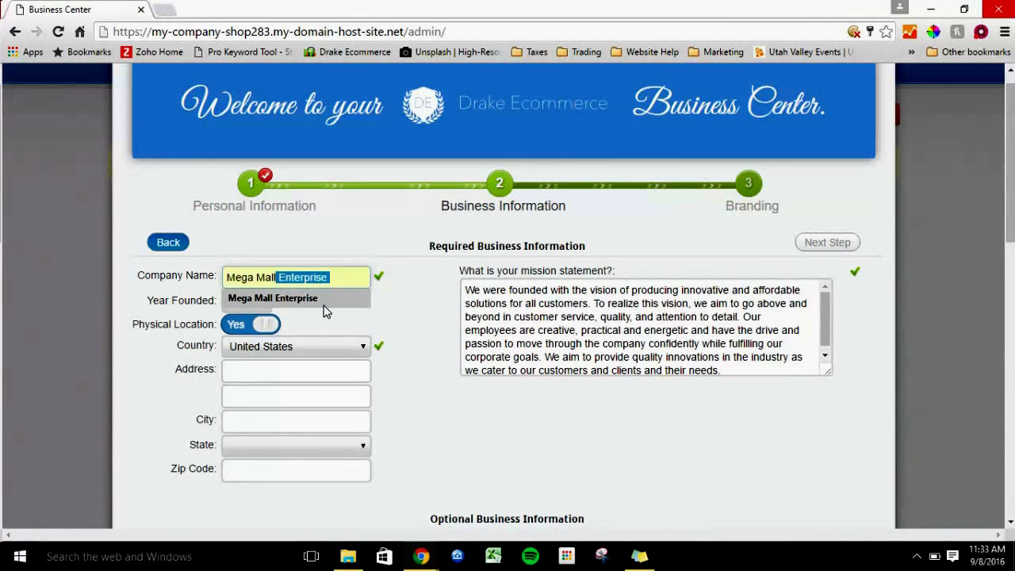
{"action": "key", "text": "Escape"}
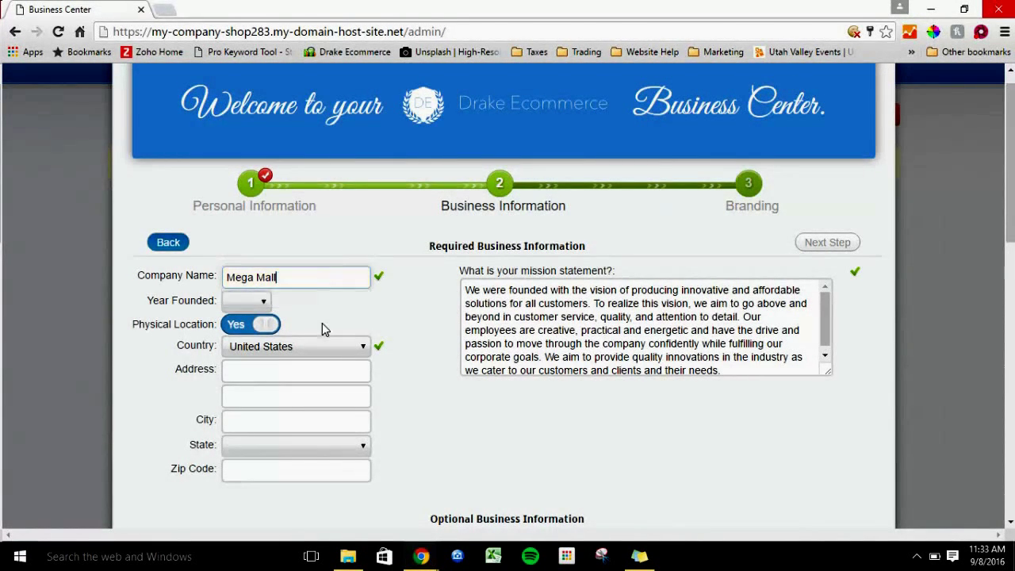
Step: Set Year Founded to 2016 and the Physical Location toggle to No
{"action": "left_click", "coordinate": [263, 303]}
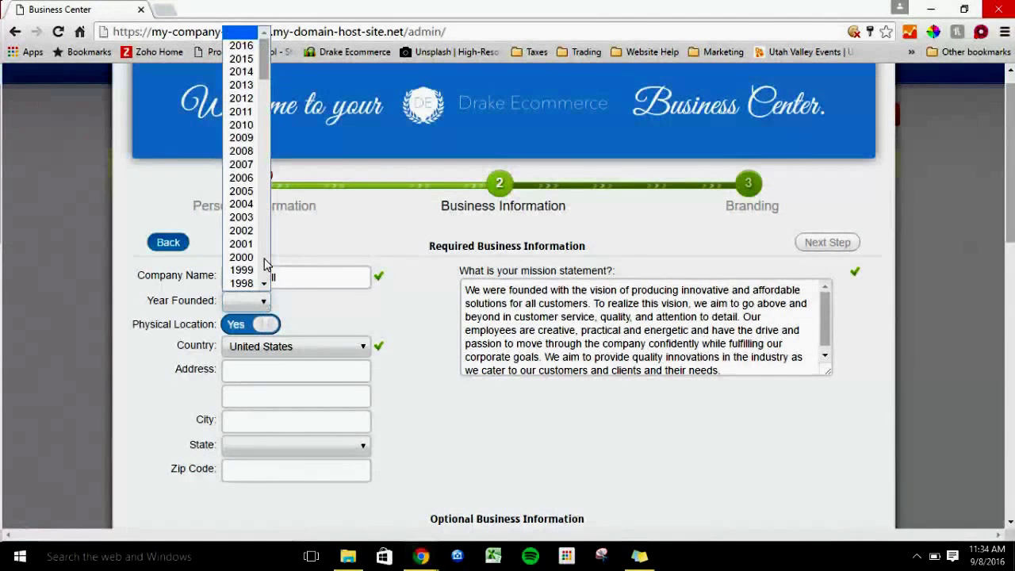
{"action": "left_click", "coordinate": [252, 45]}
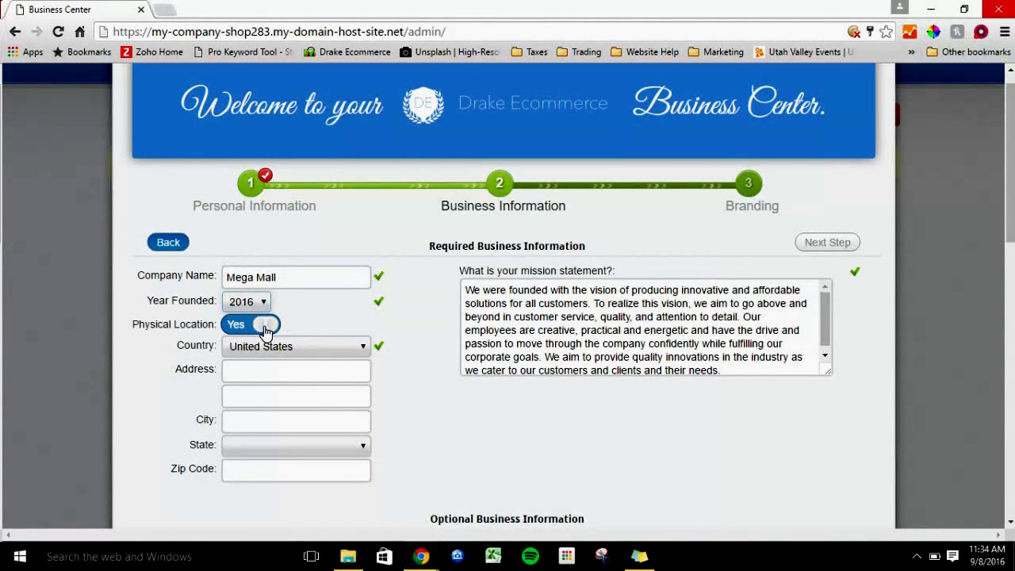
{"action": "left_click", "coordinate": [265, 327]}
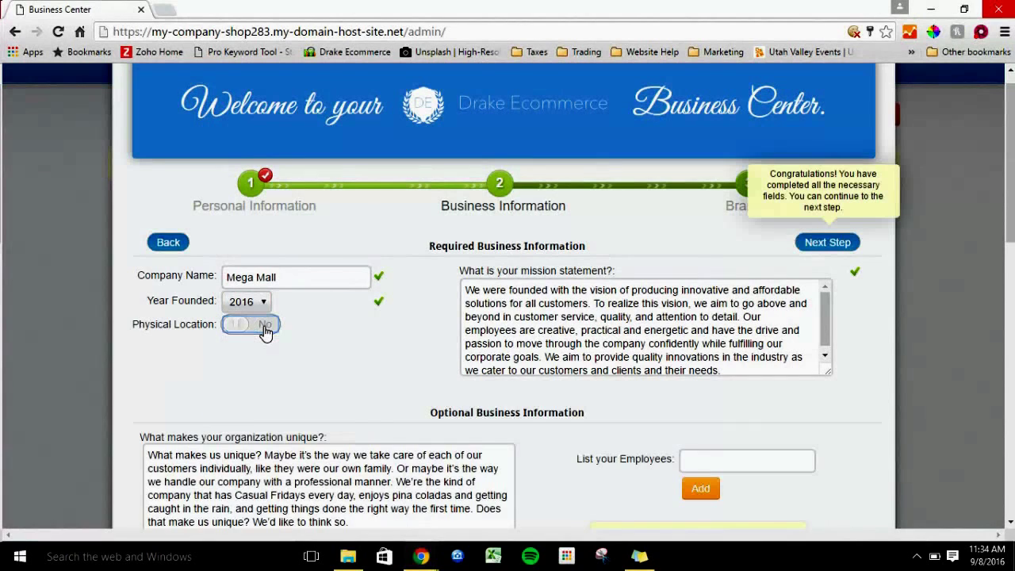
{"action": "left_click", "coordinate": [266, 329]}
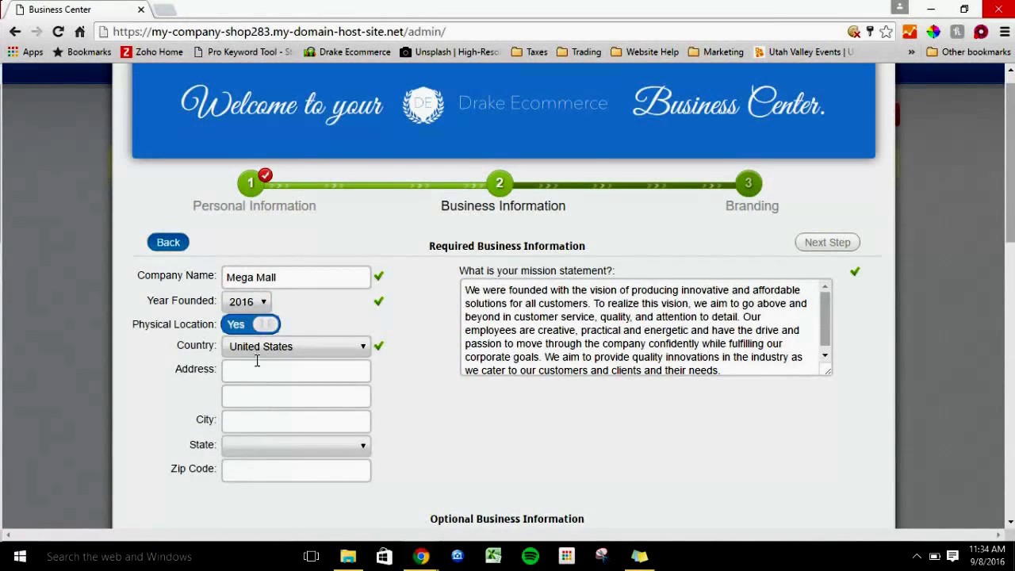
{"action": "left_click", "coordinate": [265, 326]}
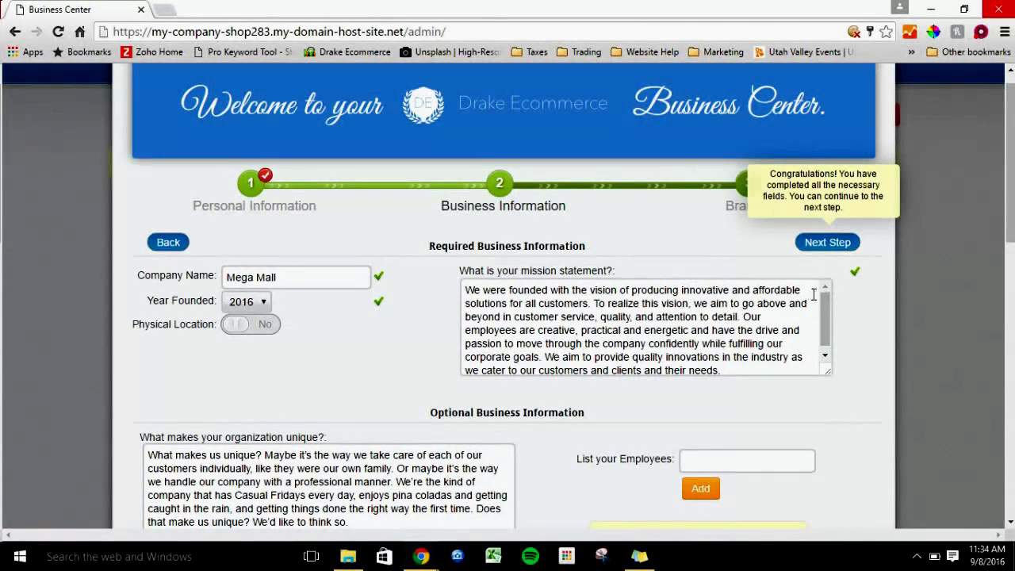
{"action": "left_click_drag", "start_coordinate": [821, 301], "coordinate": [820, 326]}
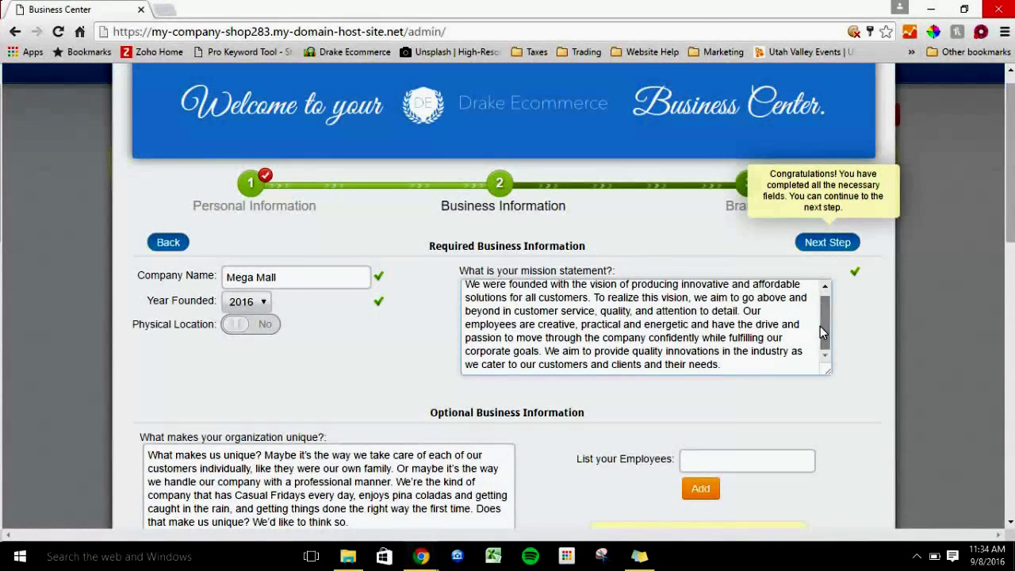
{"action": "scroll", "coordinate": [1011, 246], "scroll_direction": "down", "scroll_amount": 3}
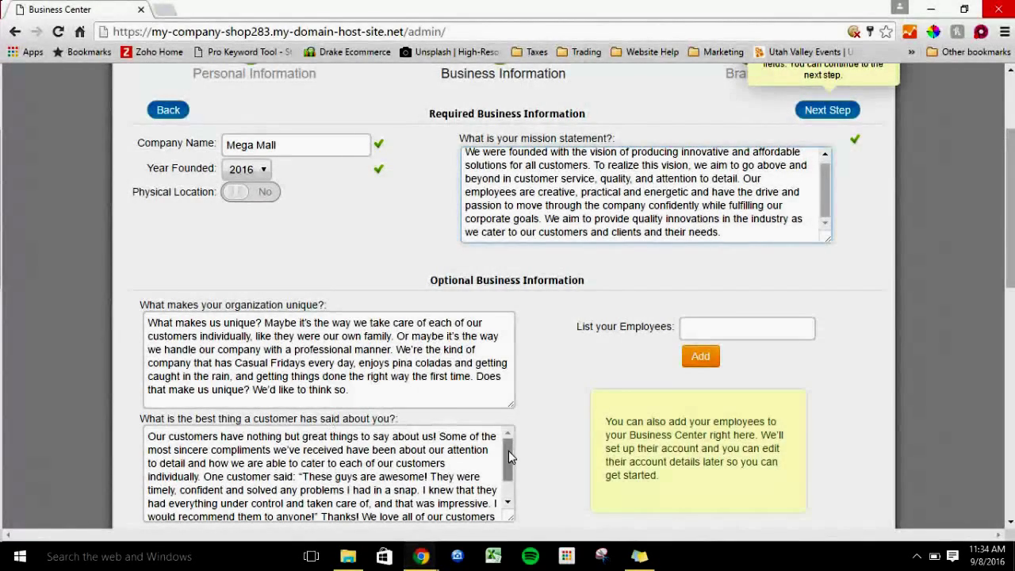
{"action": "left_click_drag", "start_coordinate": [508, 442], "coordinate": [505, 493]}
{"action": "mouse_move", "coordinate": [1005, 209]}
{"action": "left_mouse_down"}
{"action": "mouse_move", "coordinate": [1006, 249]}
{"action": "mouse_move", "coordinate": [1005, 198]}
{"action": "left_mouse_up"}
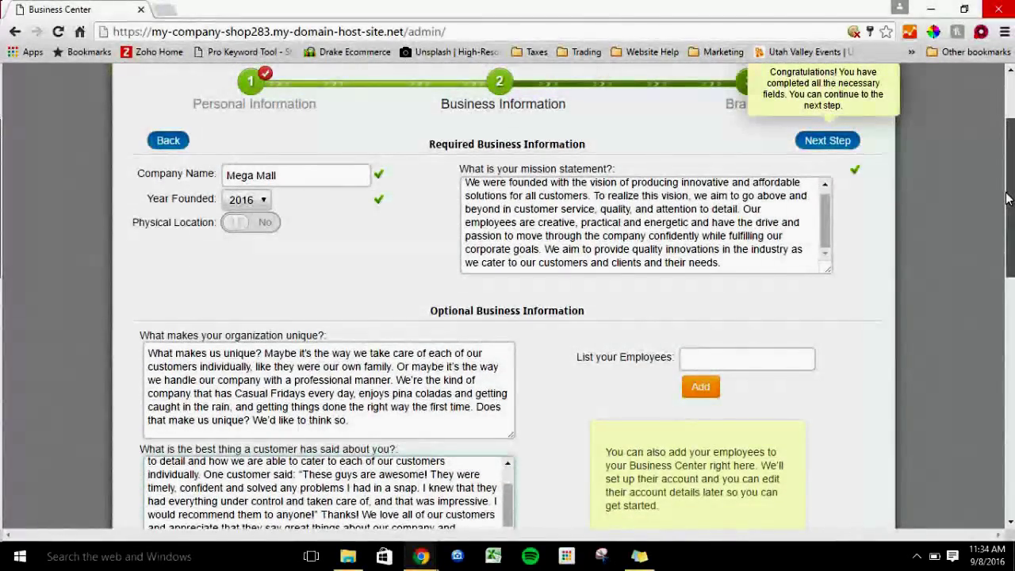
{"action": "left_click_drag", "start_coordinate": [1007, 198], "coordinate": [1005, 185]}
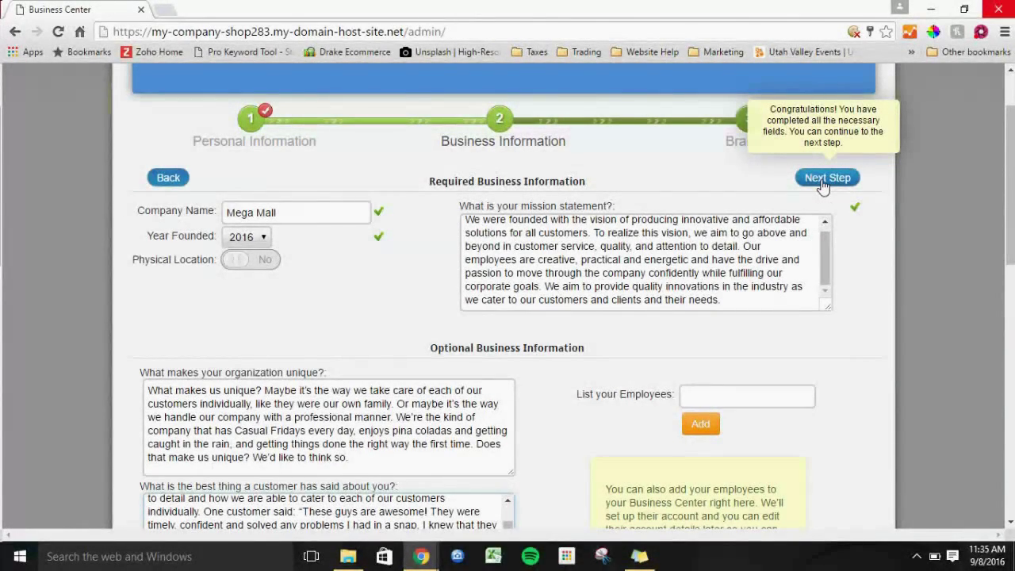
Step: Advance to the Branding step and decline Chrome's offer to save the password
{"action": "left_click", "coordinate": [823, 180]}
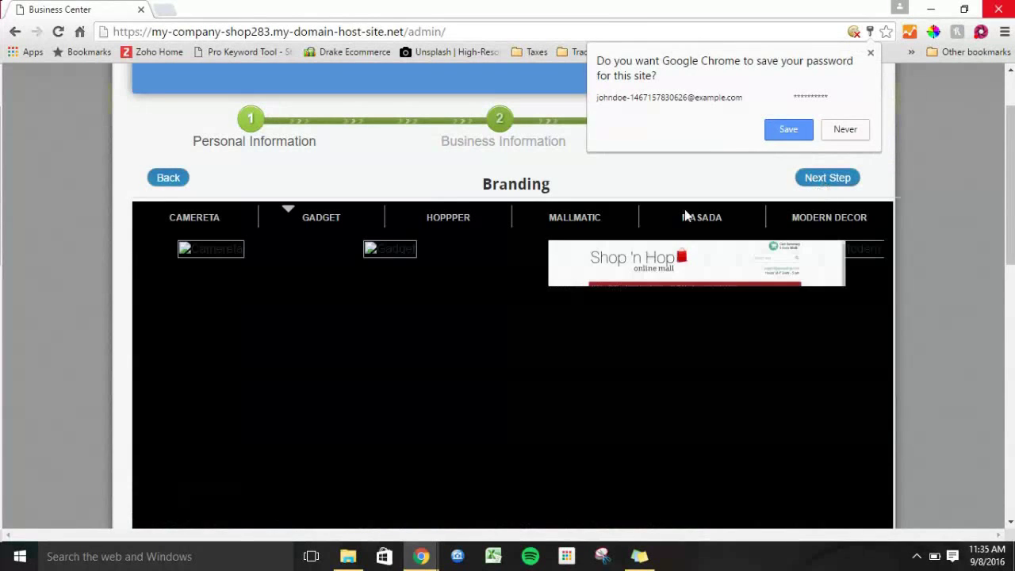
{"action": "left_click", "coordinate": [933, 281]}
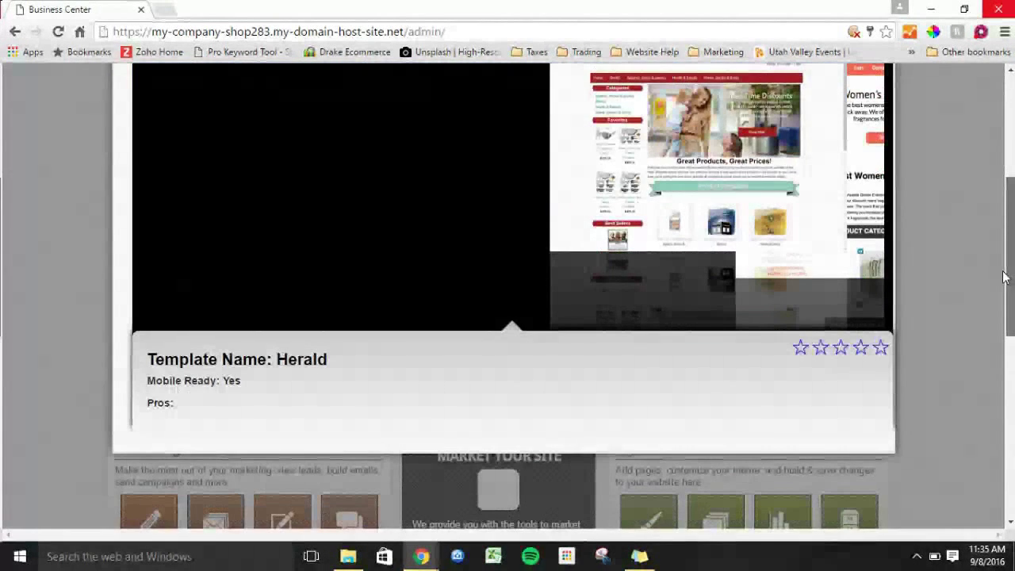
{"action": "mouse_move", "coordinate": [1003, 205]}
{"action": "left_mouse_down"}
{"action": "mouse_move", "coordinate": [1004, 276]}
{"action": "mouse_move", "coordinate": [1000, 184]}
{"action": "mouse_move", "coordinate": [1000, 196]}
{"action": "left_mouse_up"}
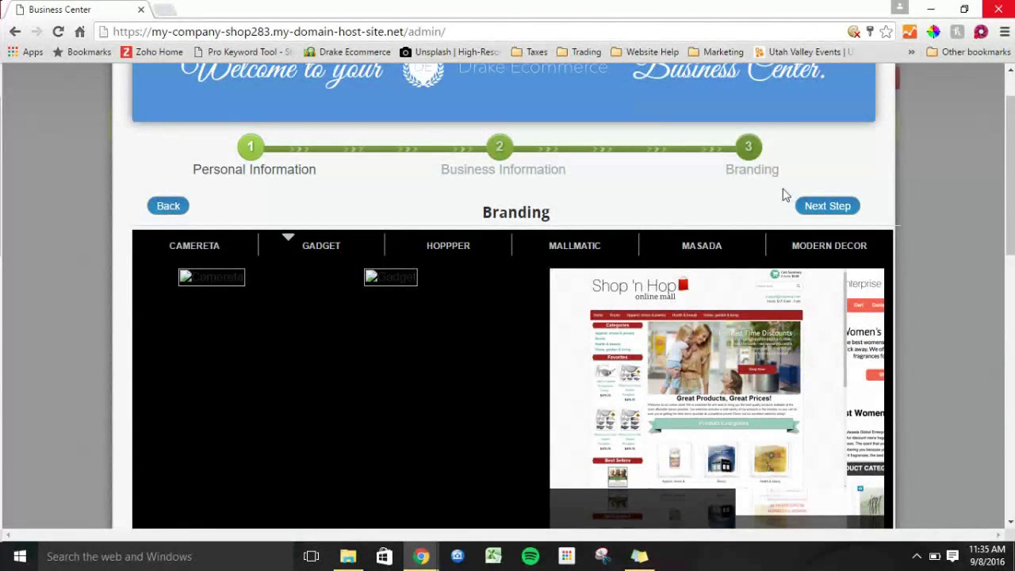
Step: Open Logo Creation and select layout #2, company name followed by icon
{"action": "left_click", "coordinate": [826, 208]}
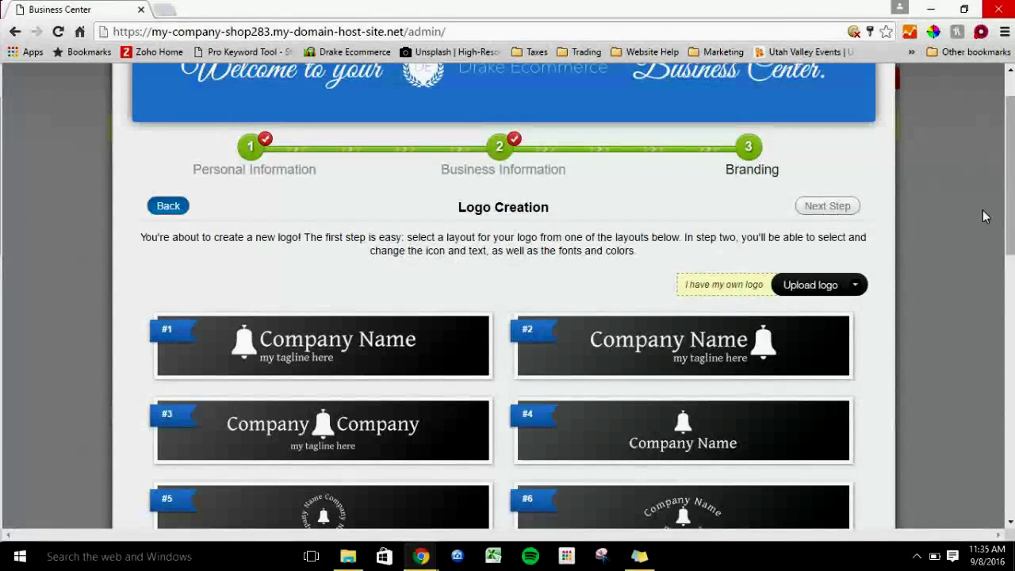
{"action": "left_click_drag", "start_coordinate": [1008, 205], "coordinate": [1009, 231]}
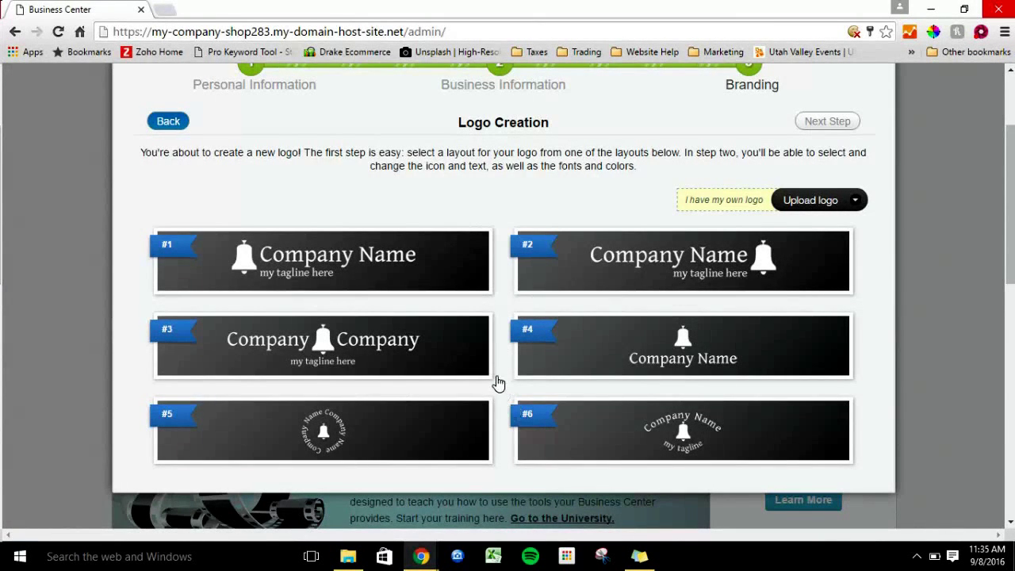
{"action": "left_click", "coordinate": [577, 292]}
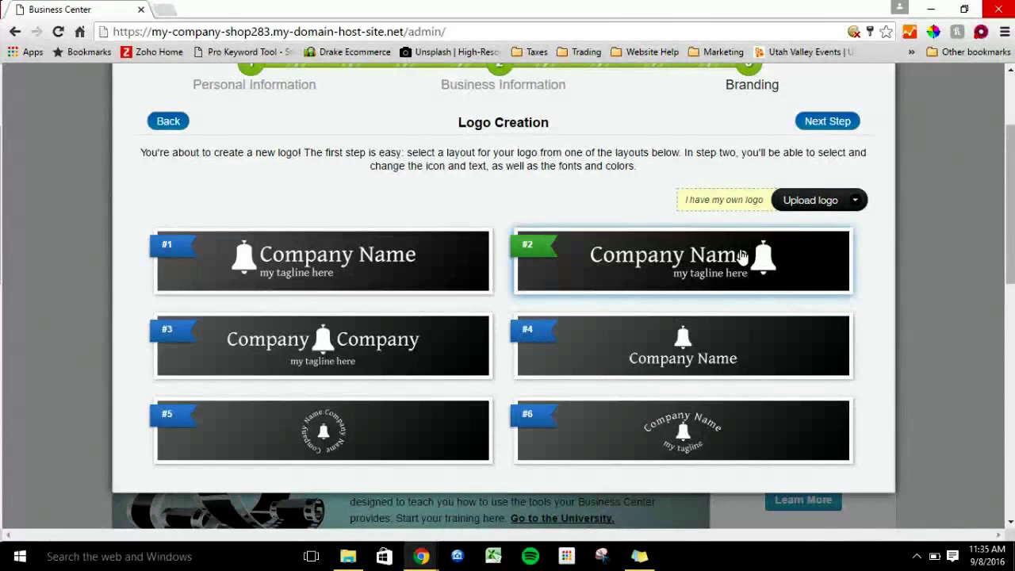
Step: Change the logo tagline to 'Online Shopping Mall' and apply it to the preview
{"action": "left_click", "coordinate": [819, 124]}
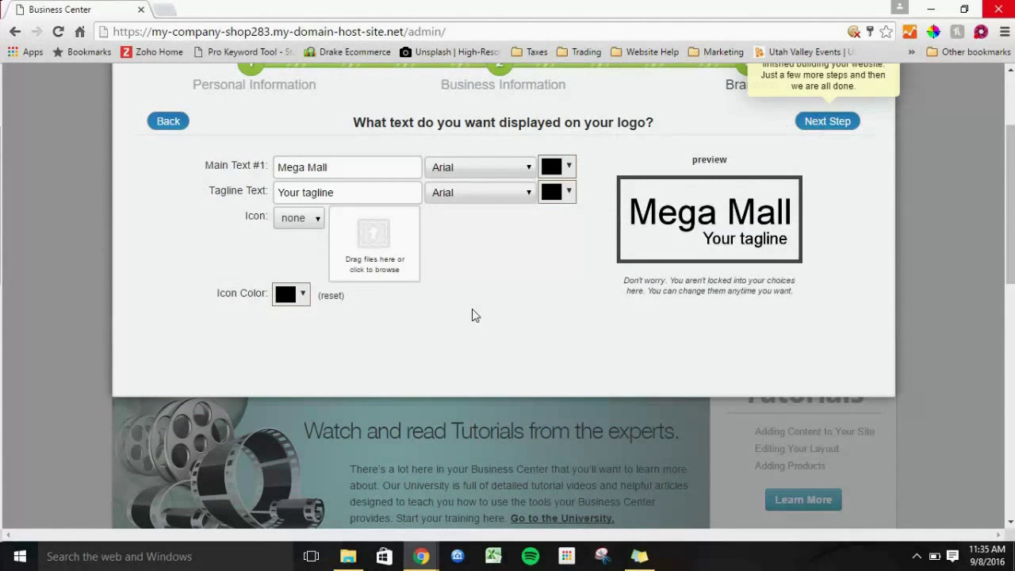
{"action": "triple_click", "coordinate": [356, 191]}
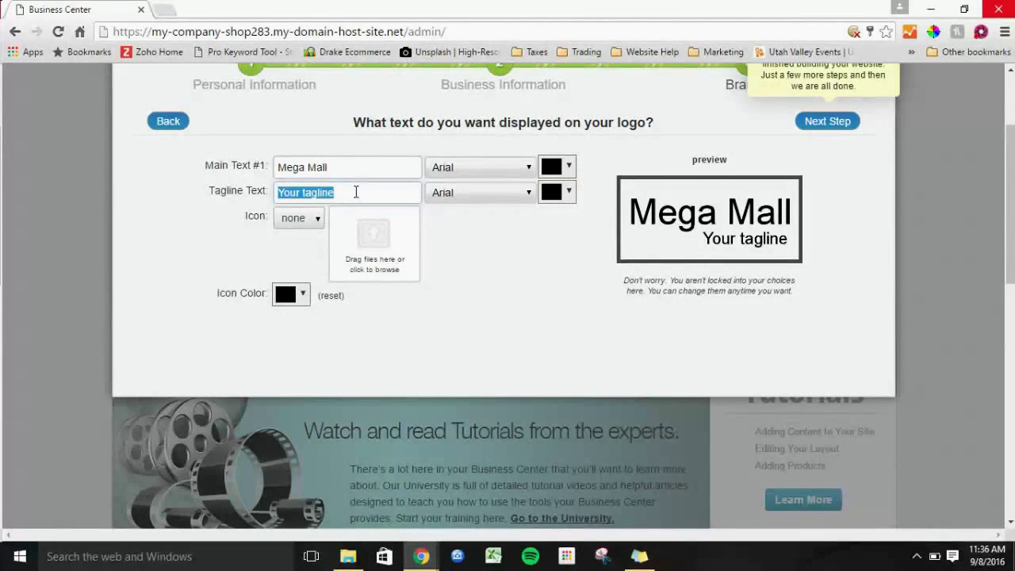
{"action": "type", "text": "Onl"}
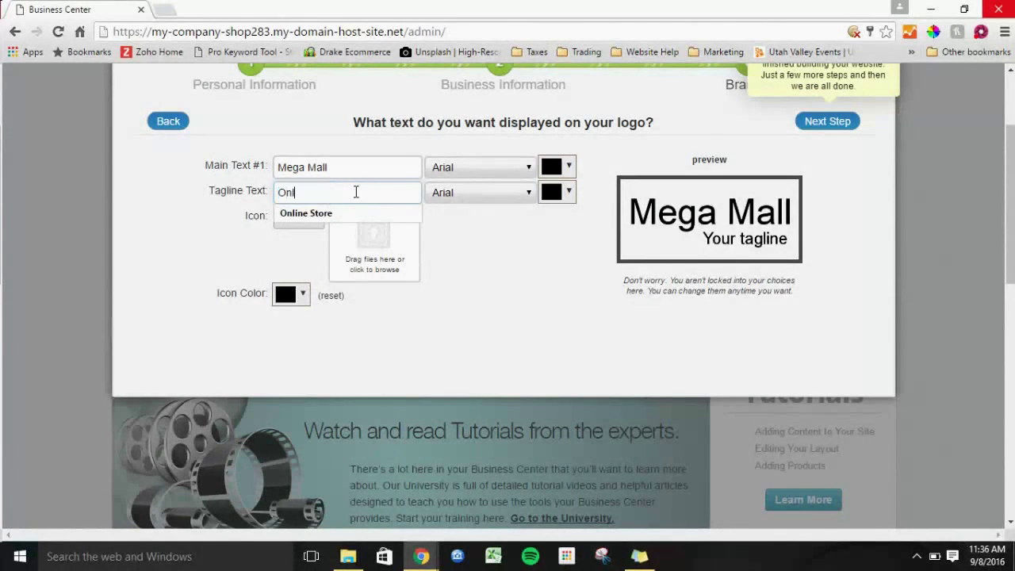
{"action": "type", "text": "ine Shopping Mall"}
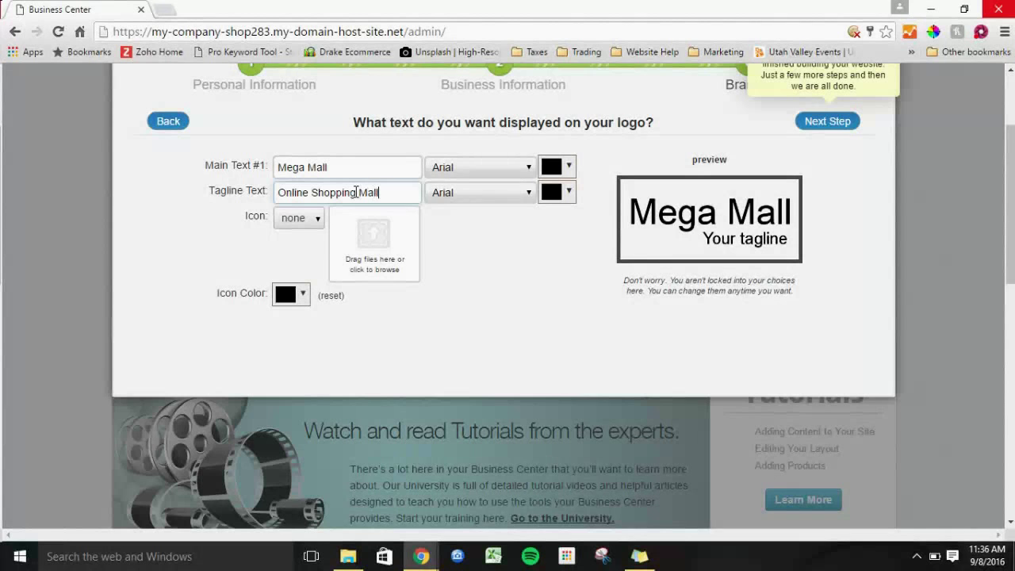
{"action": "left_click", "coordinate": [450, 226]}
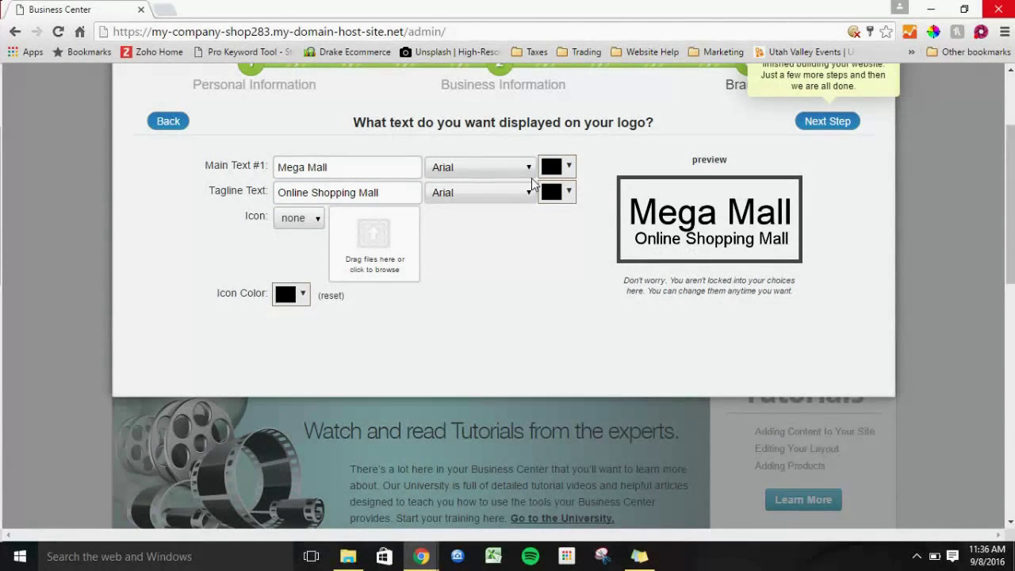
Step: Set the main text font to Bebas and the tagline font to Cobab
{"action": "left_click", "coordinate": [488, 166]}
{"action": "left_click", "coordinate": [515, 212]}
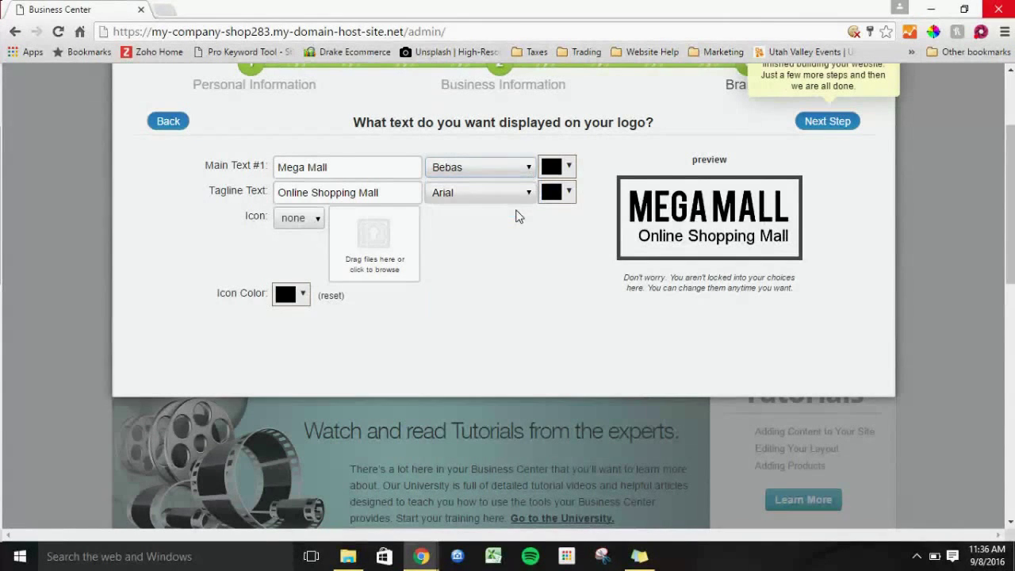
{"action": "left_click", "coordinate": [515, 192]}
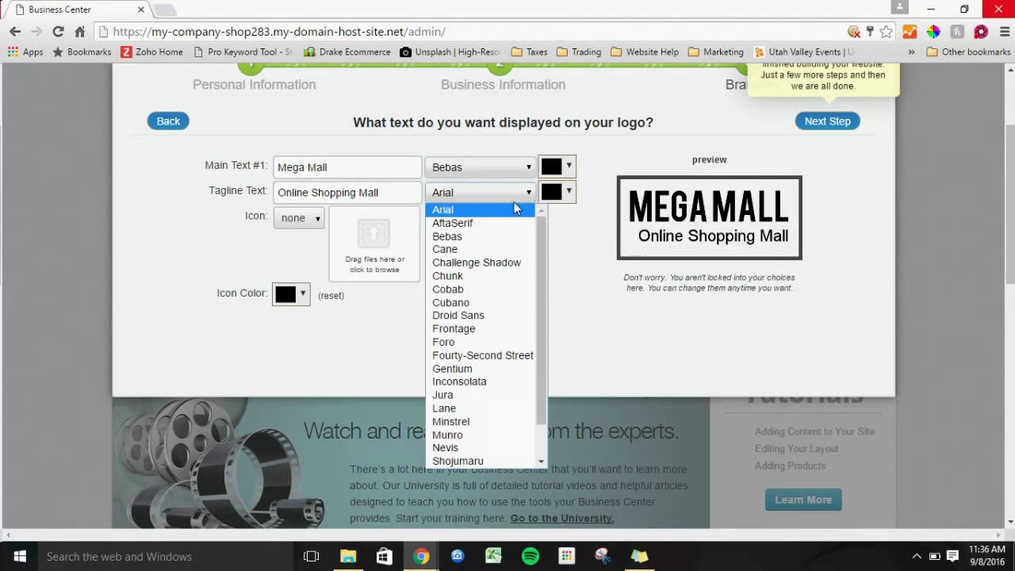
{"action": "left_click", "coordinate": [507, 288]}
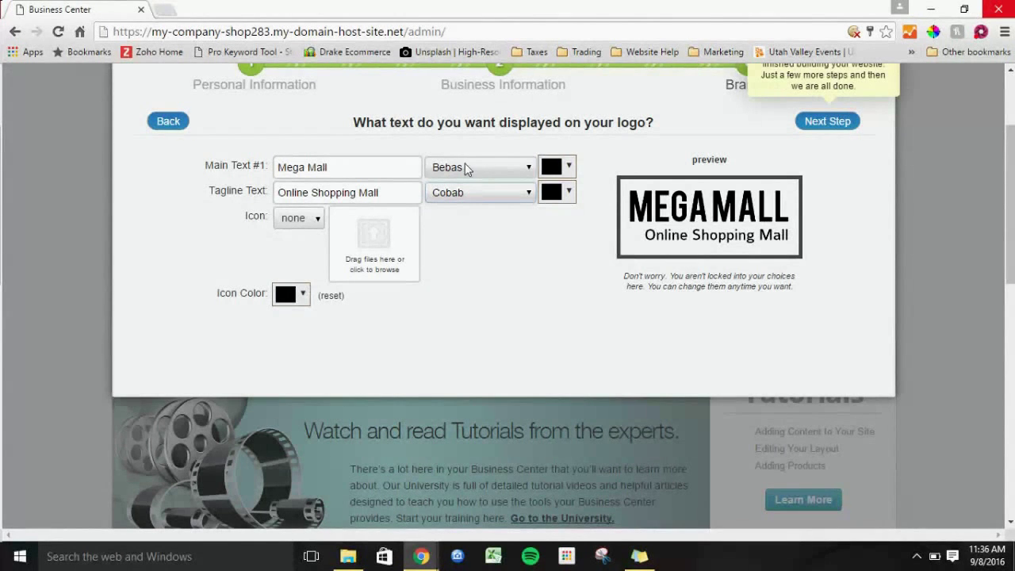
Step: Colour the MEGA MALL text dark green and the tagline very dark green
{"action": "left_click", "coordinate": [563, 170]}
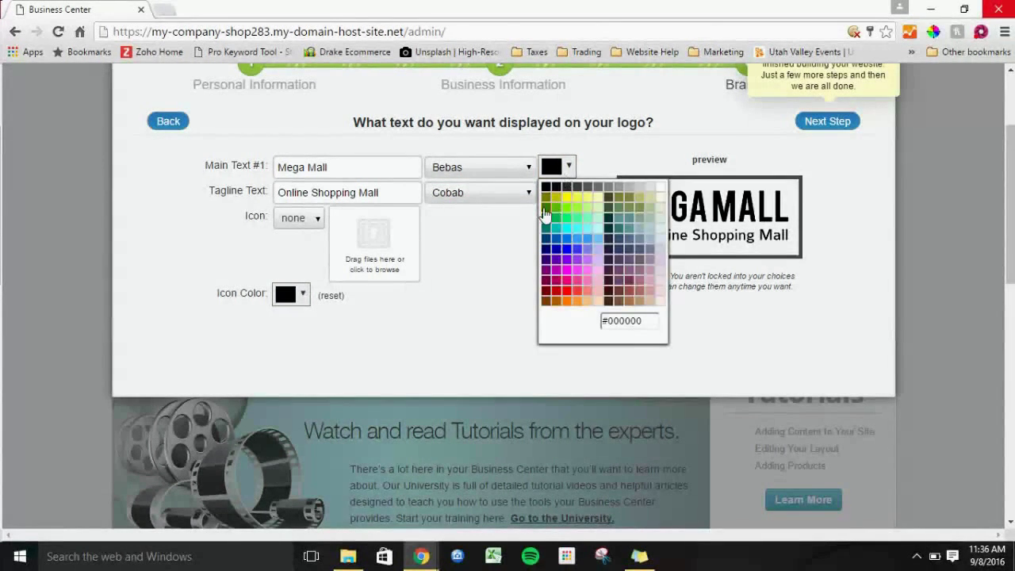
{"action": "left_click", "coordinate": [556, 208]}
{"action": "left_click", "coordinate": [563, 198]}
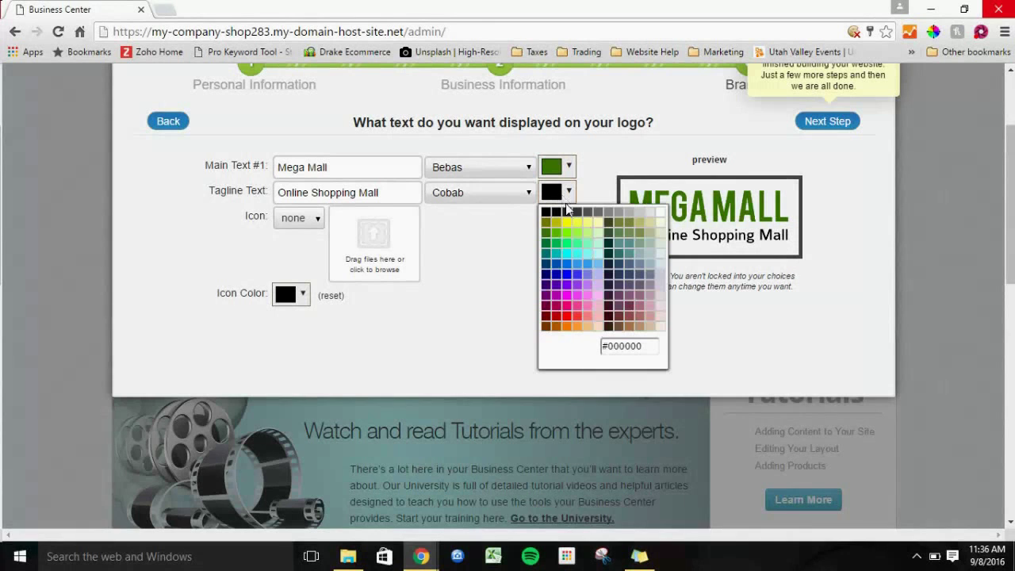
{"action": "left_click", "coordinate": [608, 263]}
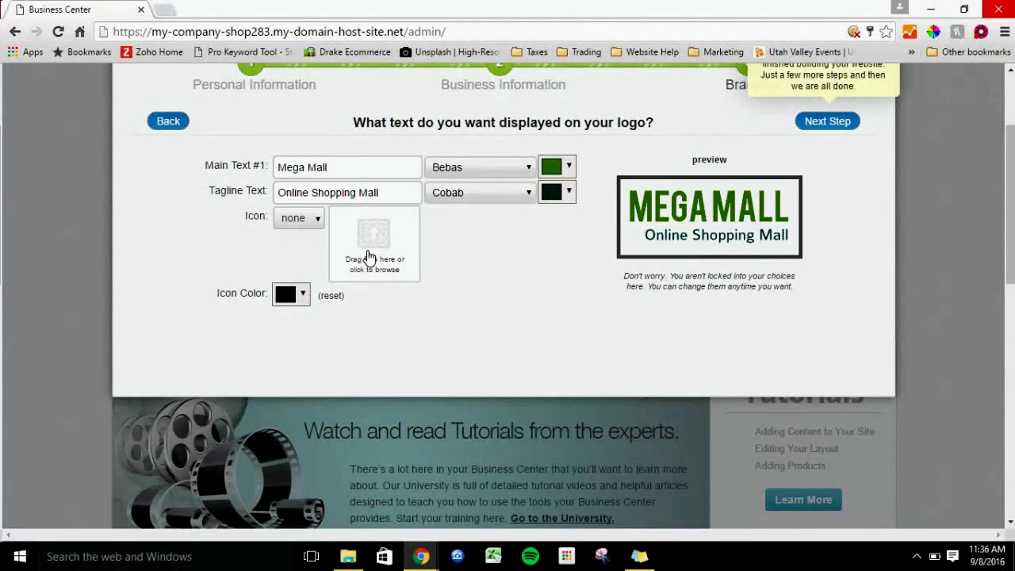
Step: Search the icon picker for 'world' and place the globe icon next to MEGA MALL
{"action": "left_click", "coordinate": [315, 221]}
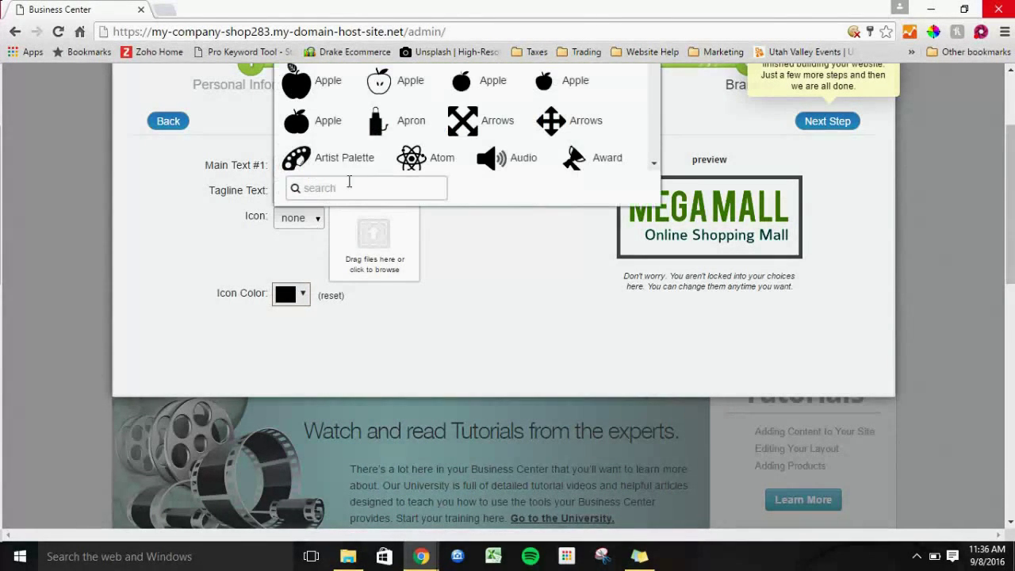
{"action": "scroll", "coordinate": [654, 229], "scroll_direction": "up", "scroll_amount": 2}
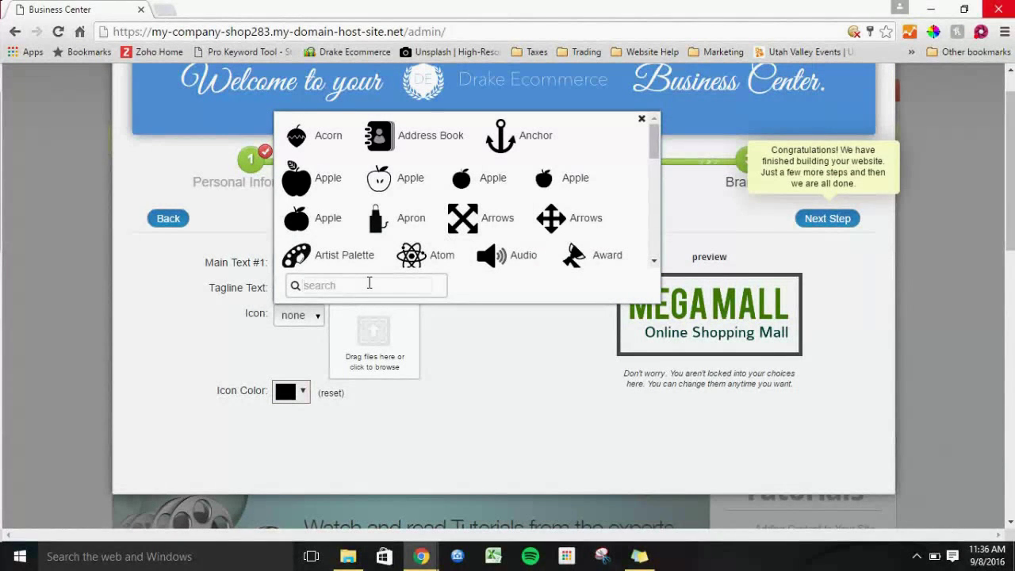
{"action": "type", "text": "world"}
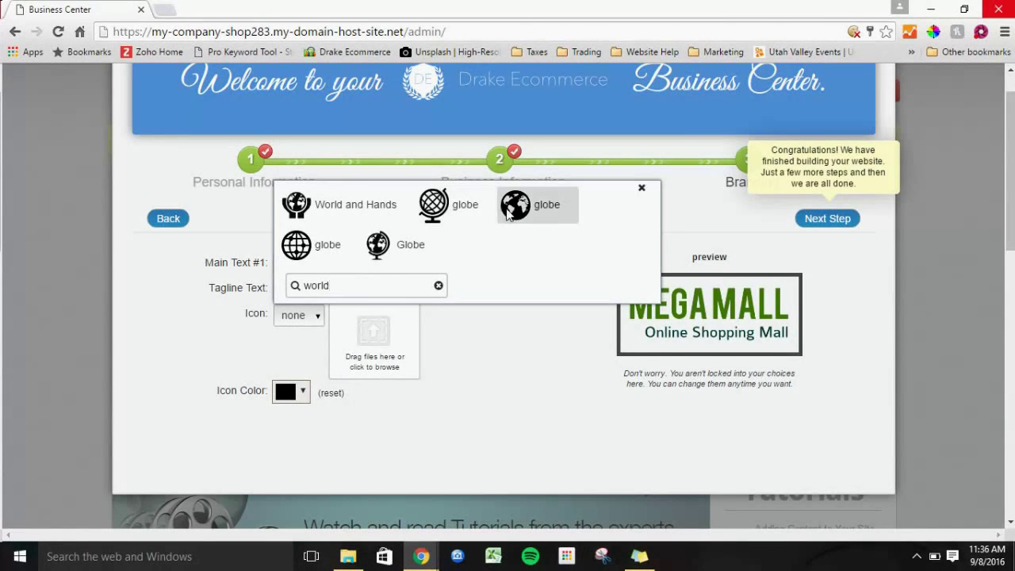
{"action": "left_click", "coordinate": [507, 213]}
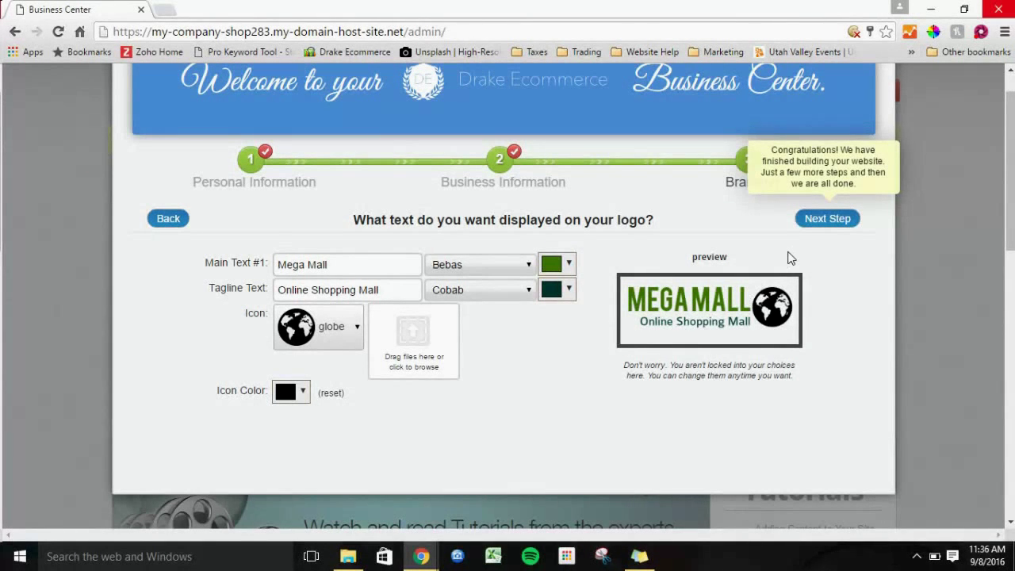
Step: Complete the logo step and wait for the site build to load the dashboard
{"action": "left_click", "coordinate": [804, 220]}
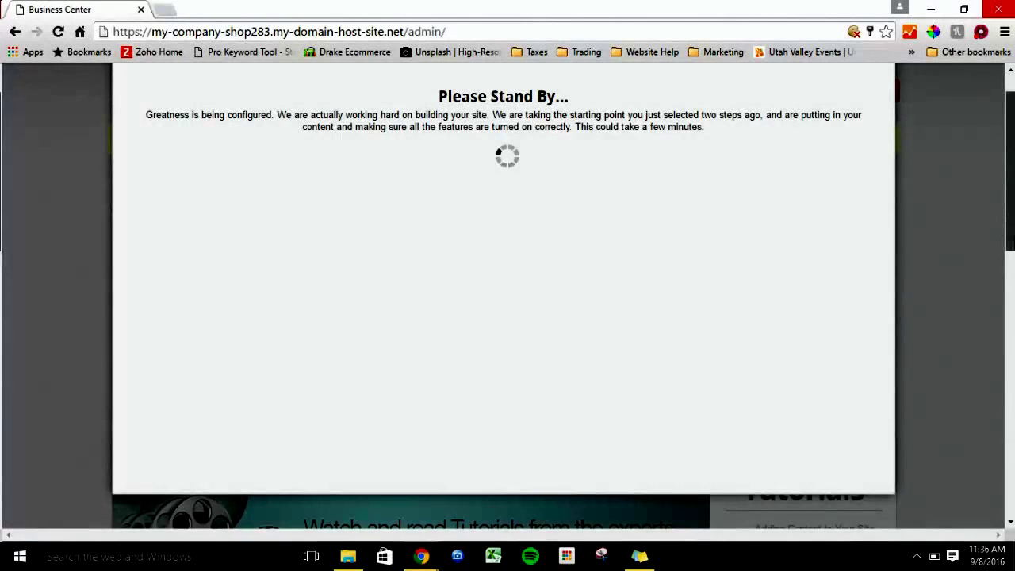
{"action": "scroll", "coordinate": [1011, 226], "scroll_direction": "up", "scroll_amount": 1}
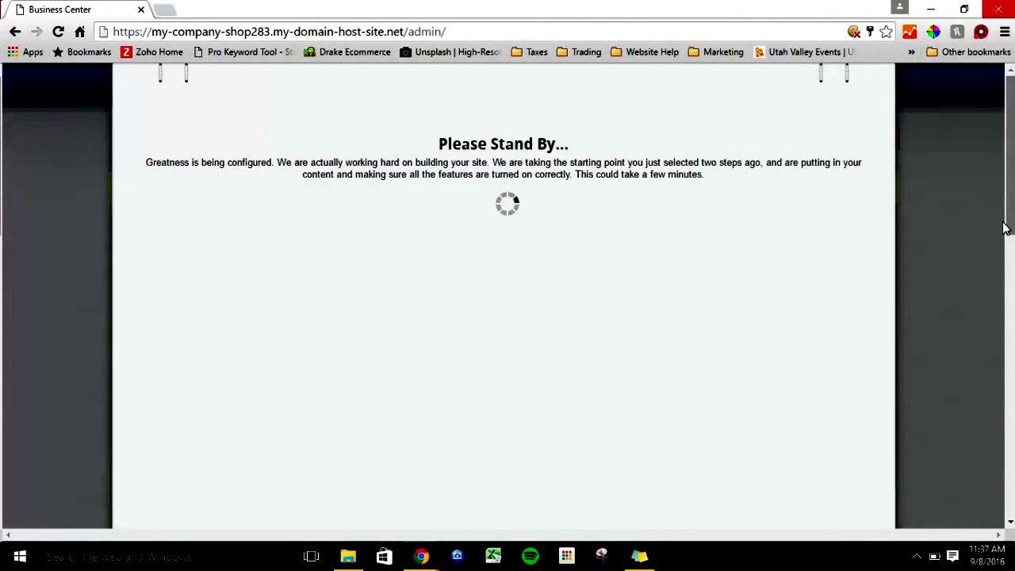
{"action": "mouse_move", "coordinate": [1003, 230]}
{"action": "left_mouse_down"}
{"action": "mouse_move", "coordinate": [1003, 247]}
{"action": "mouse_move", "coordinate": [1005, 235]}
{"action": "left_mouse_up"}
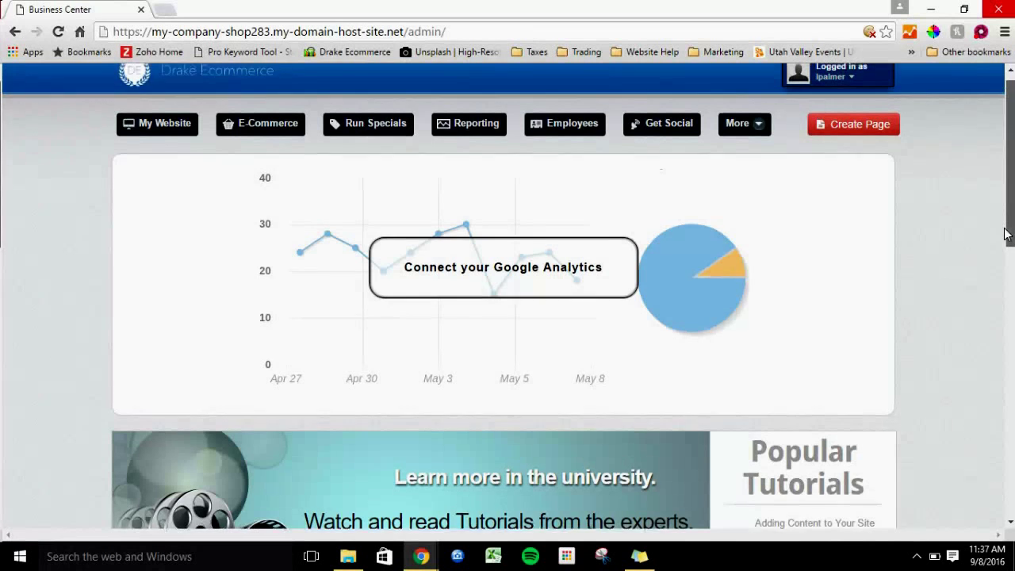
{"action": "scroll", "coordinate": [1008, 205], "scroll_direction": "up", "scroll_amount": 1}
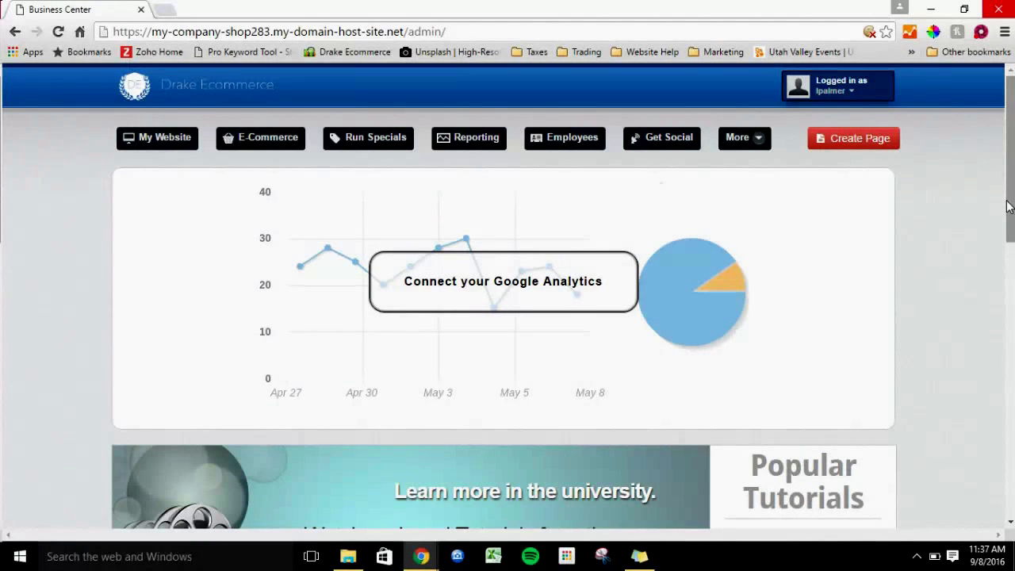